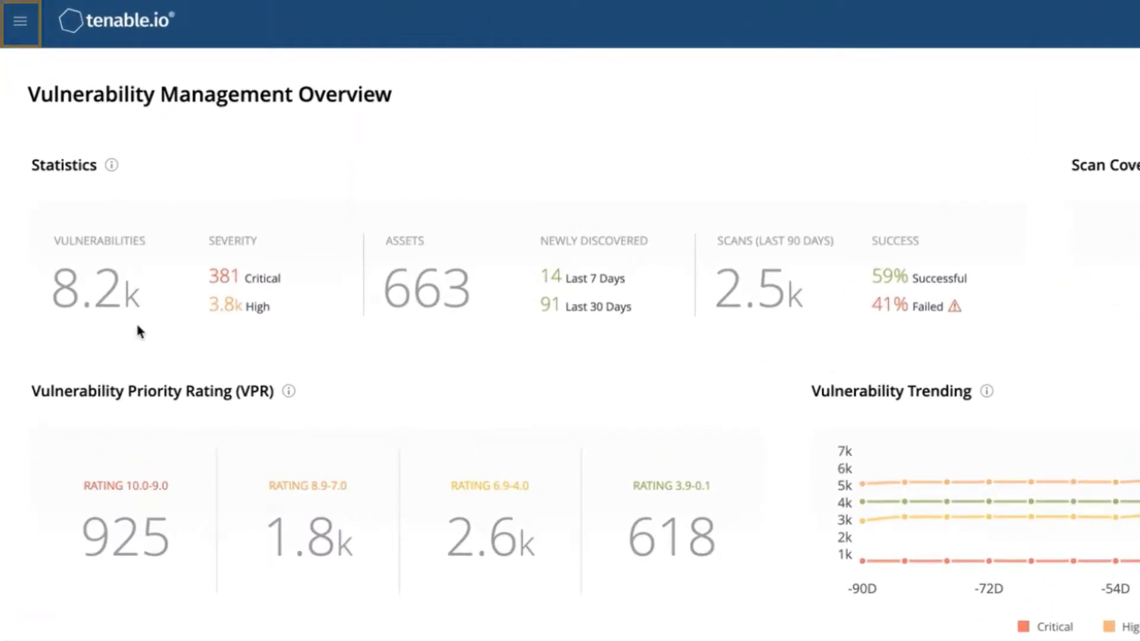
Go to Settings and open the Users tile listing the 14 accounts
{"action": "left_click", "coordinate": [22, 29]}
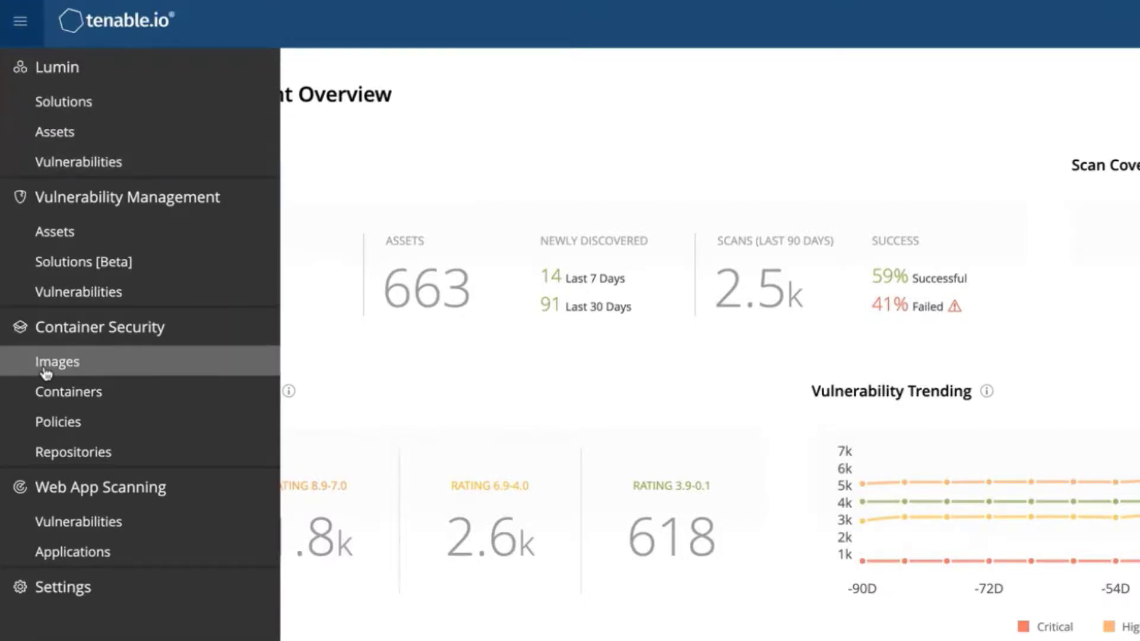
{"action": "left_click", "coordinate": [64, 602]}
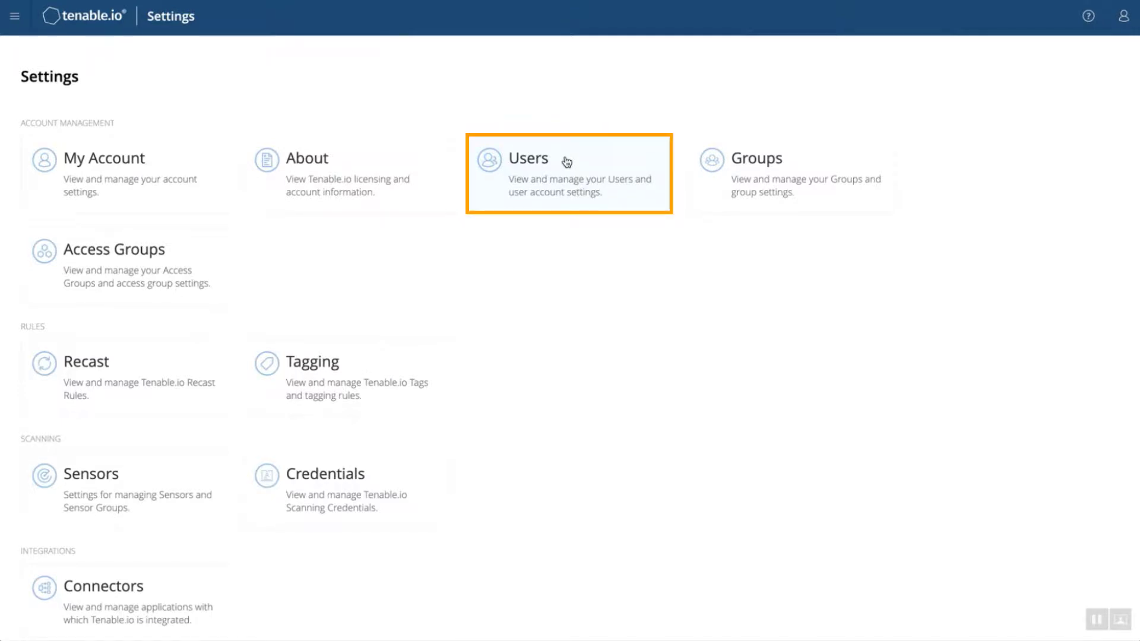
{"action": "left_click", "coordinate": [567, 162]}
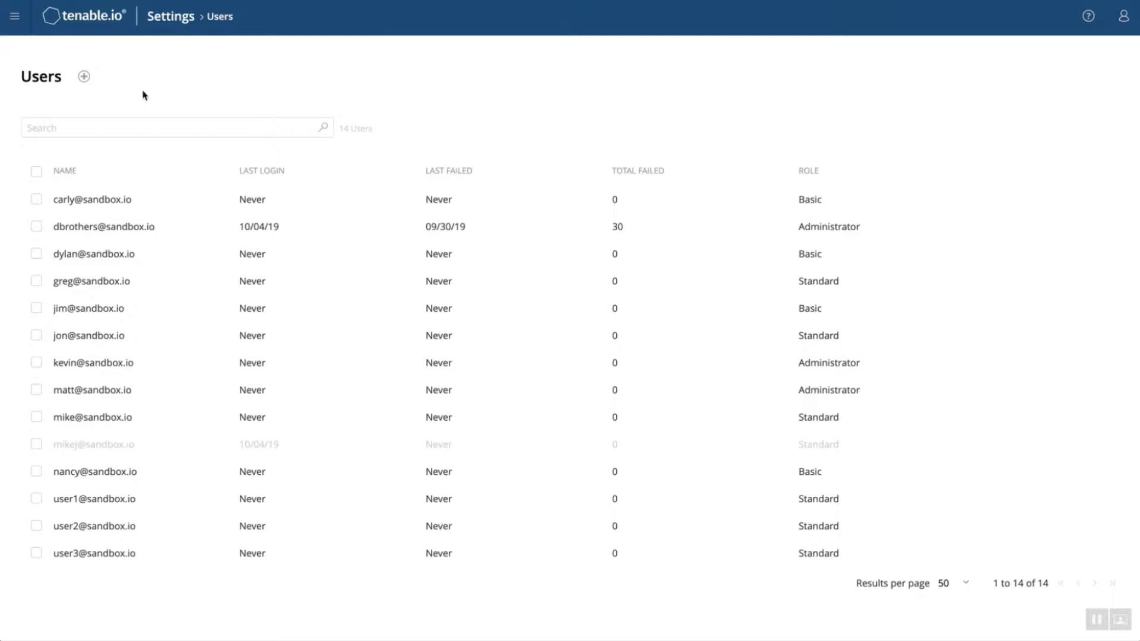
{"action": "left_click", "coordinate": [84, 78]}
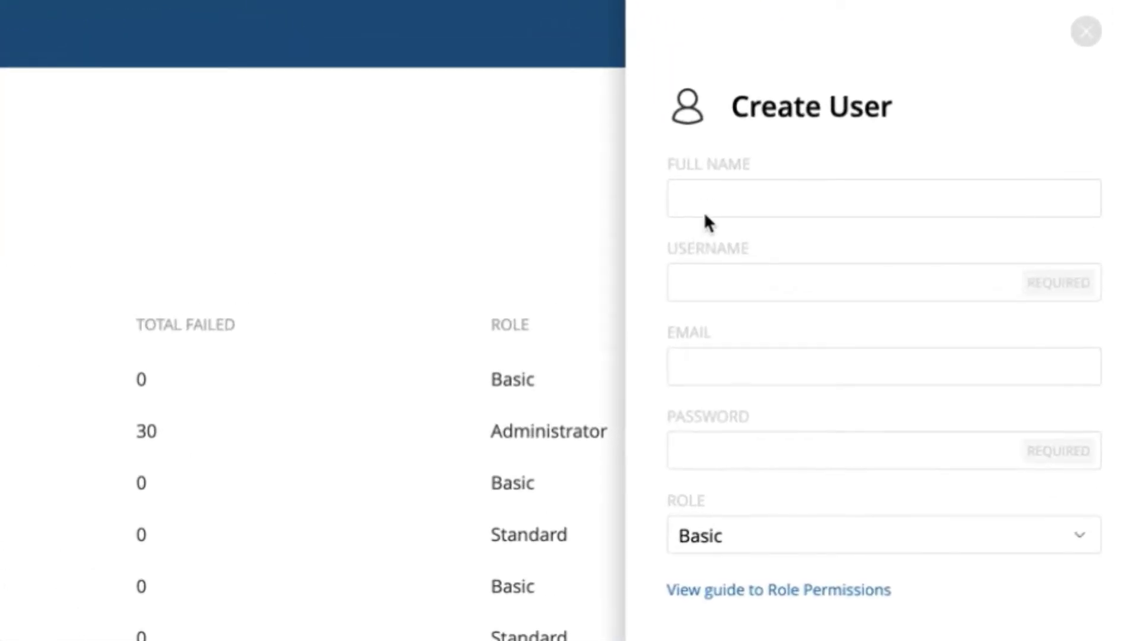
{"action": "left_click", "coordinate": [721, 202]}
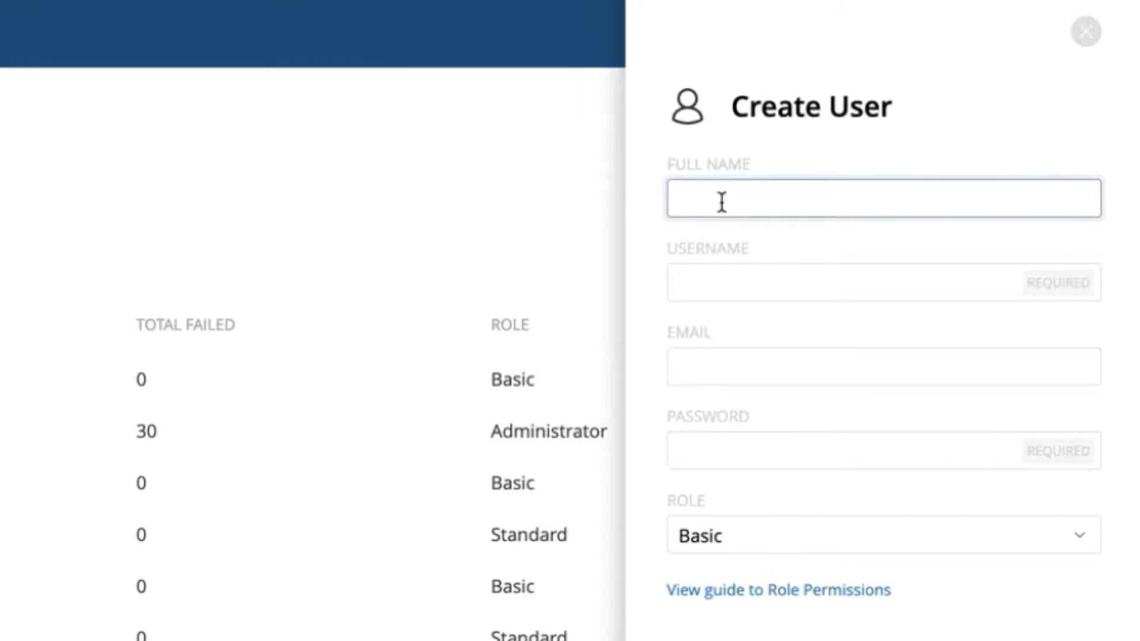
{"action": "key", "text": "Tab"}
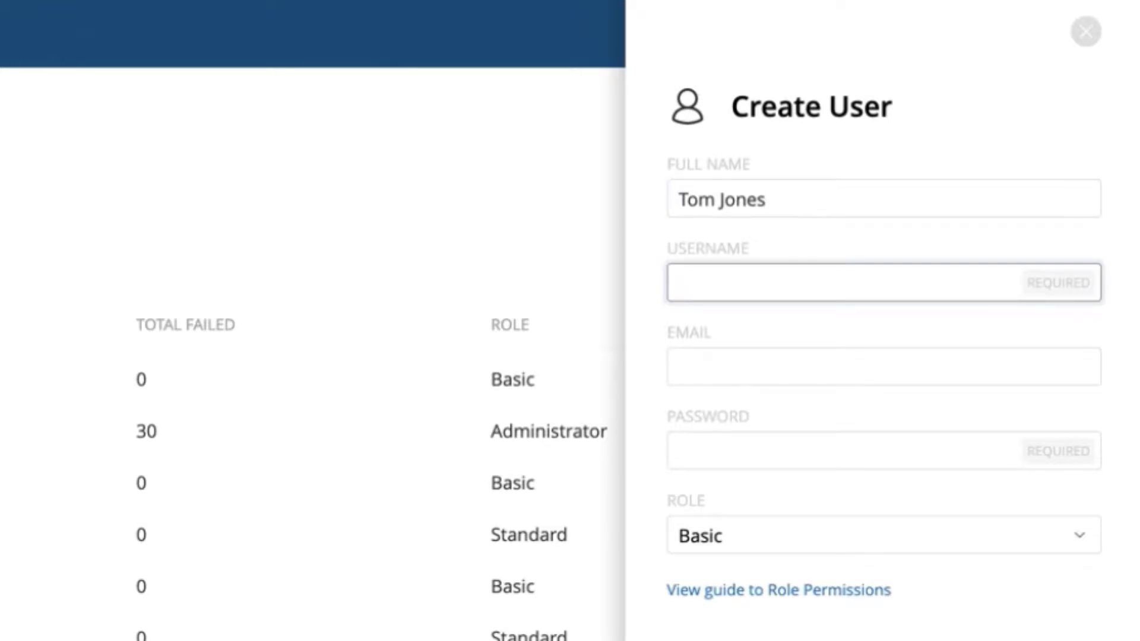
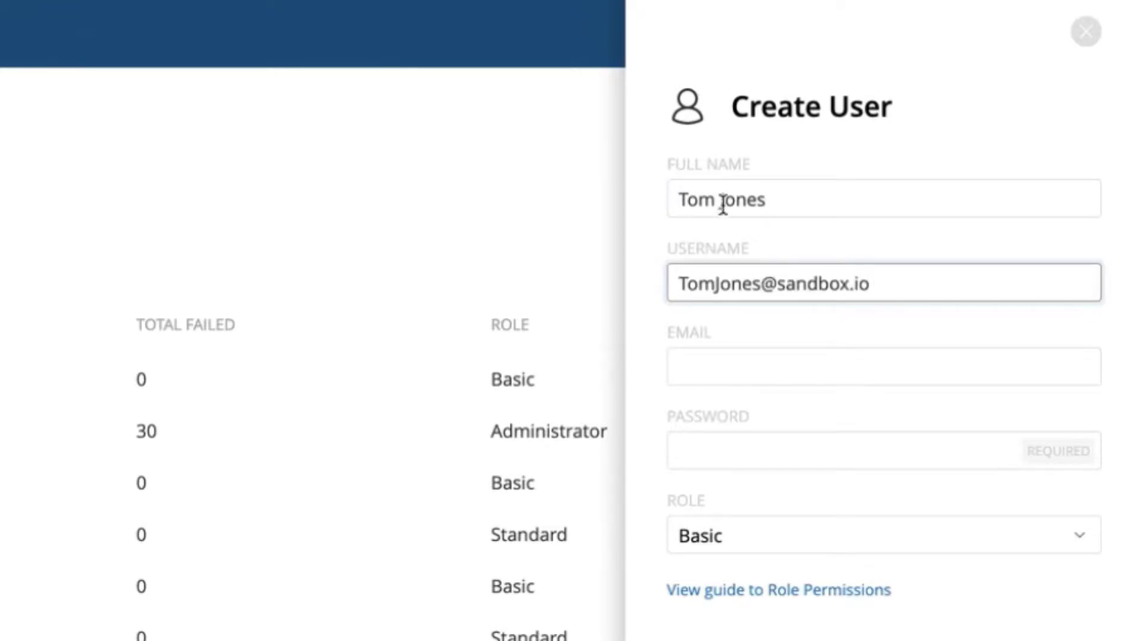
{"action": "left_click", "coordinate": [726, 374]}
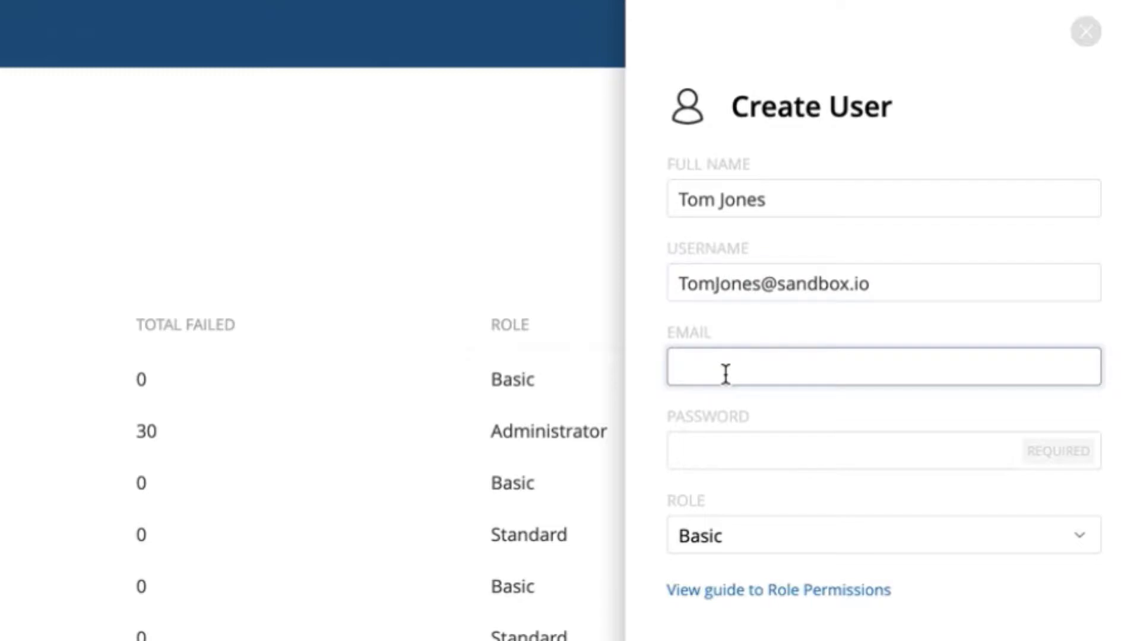
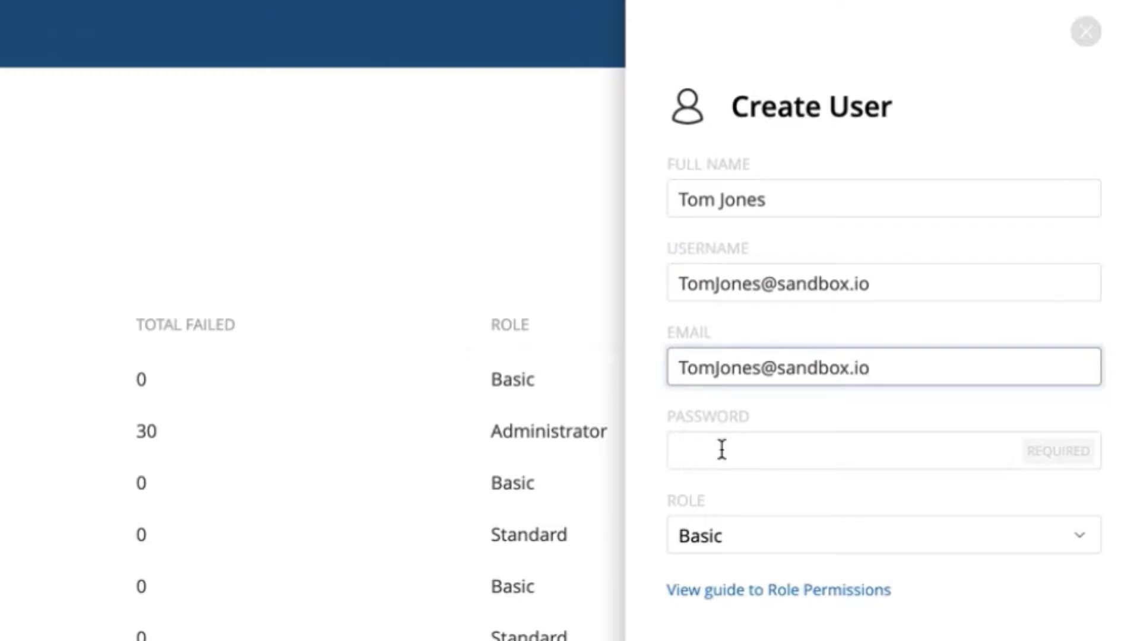
Enter a password for the new user that meets the complexity rules
{"action": "left_click", "coordinate": [720, 450]}
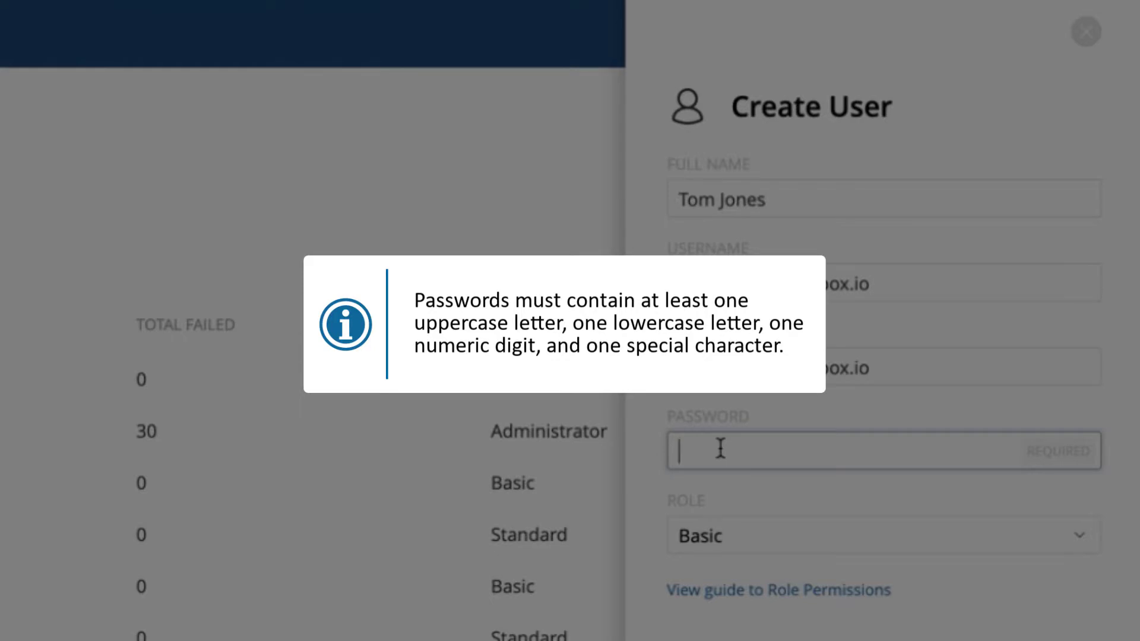
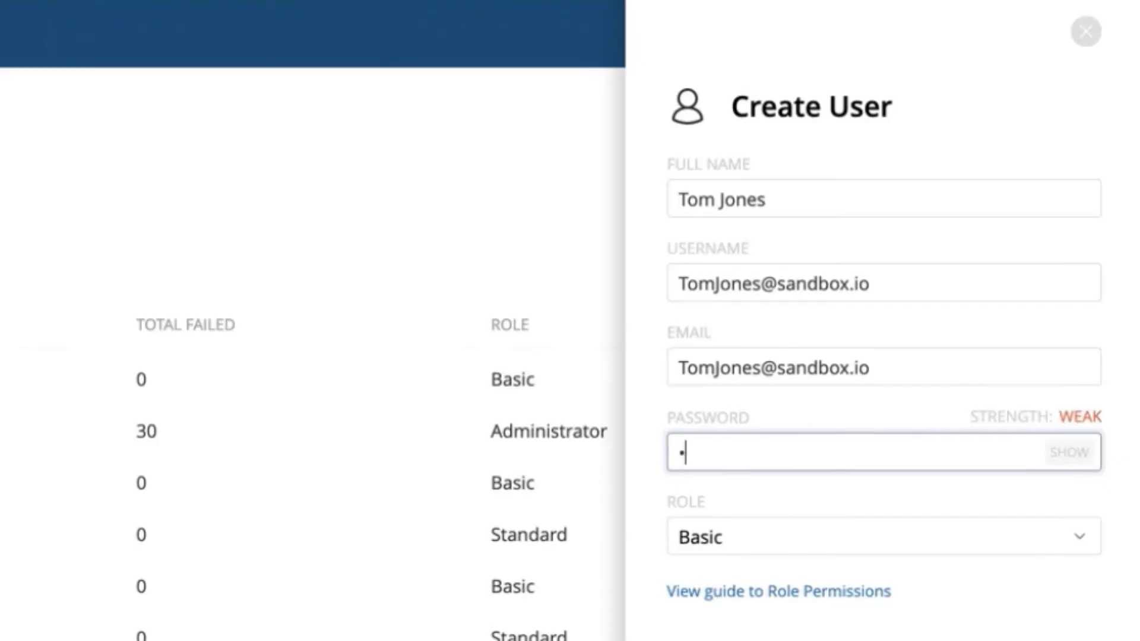
{"action": "scroll", "coordinate": [722, 356], "scroll_direction": "down", "scroll_amount": 4}
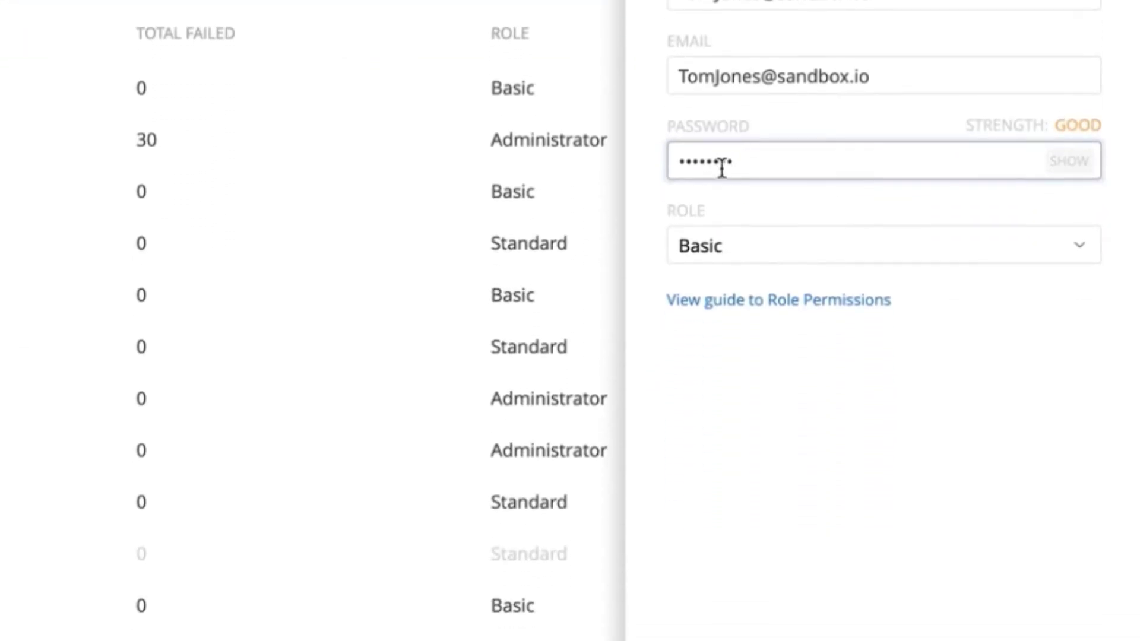
Give the new user the Standard role and create the account
{"action": "left_click", "coordinate": [724, 245]}
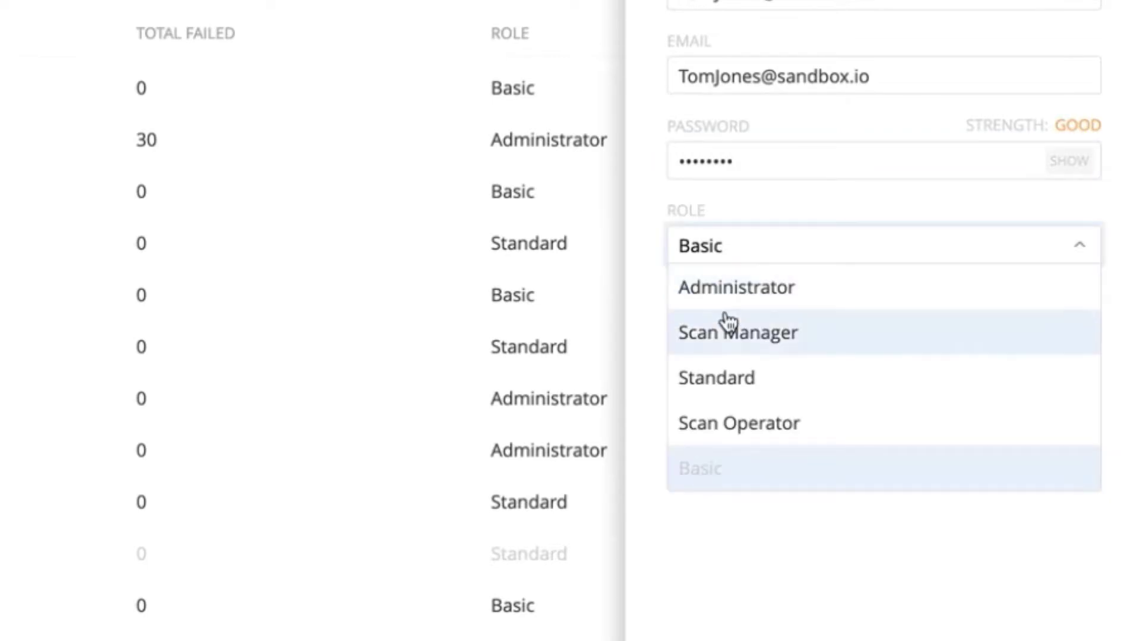
{"action": "left_click", "coordinate": [726, 381]}
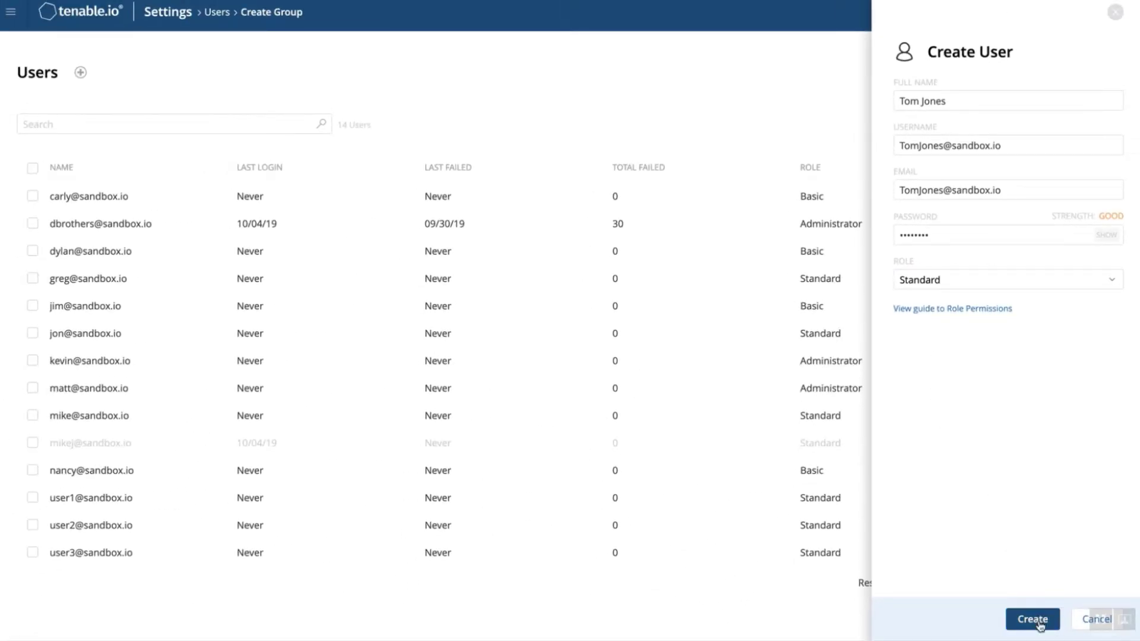
{"action": "left_click", "coordinate": [1039, 621]}
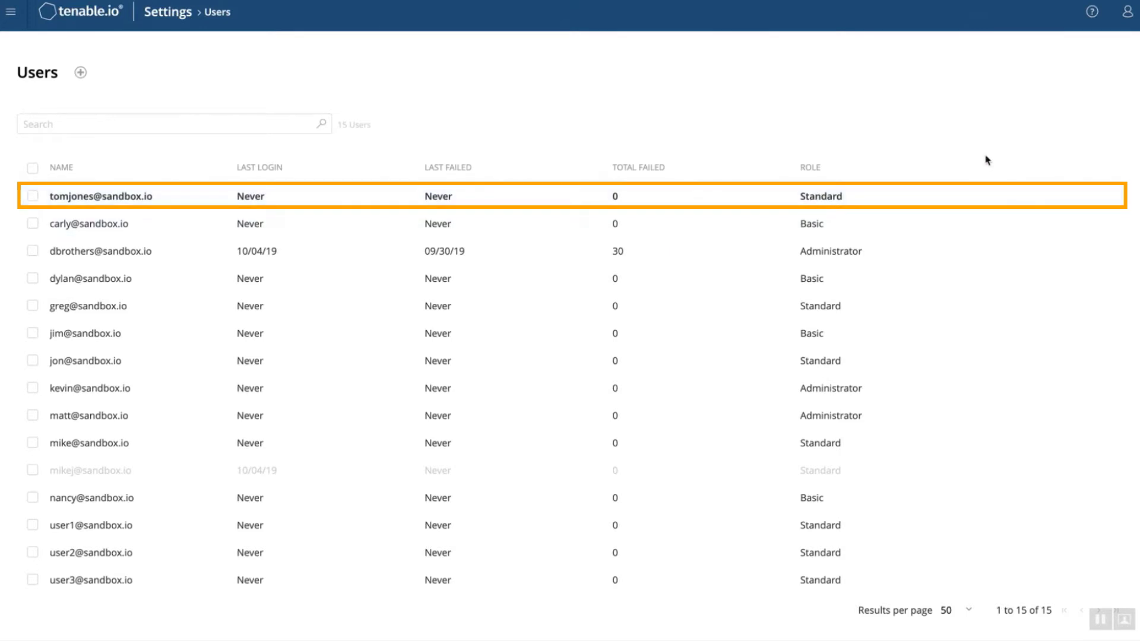
Sign out of the administrator account from the user icon menu
{"action": "left_click", "coordinate": [1130, 12]}
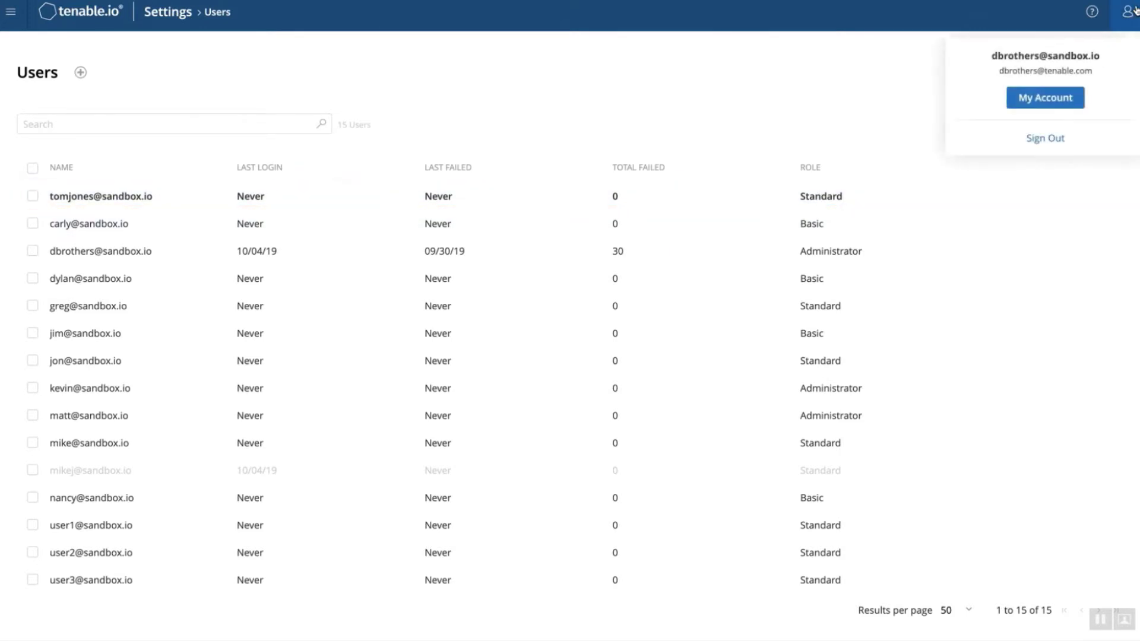
{"action": "left_click", "coordinate": [1045, 139]}
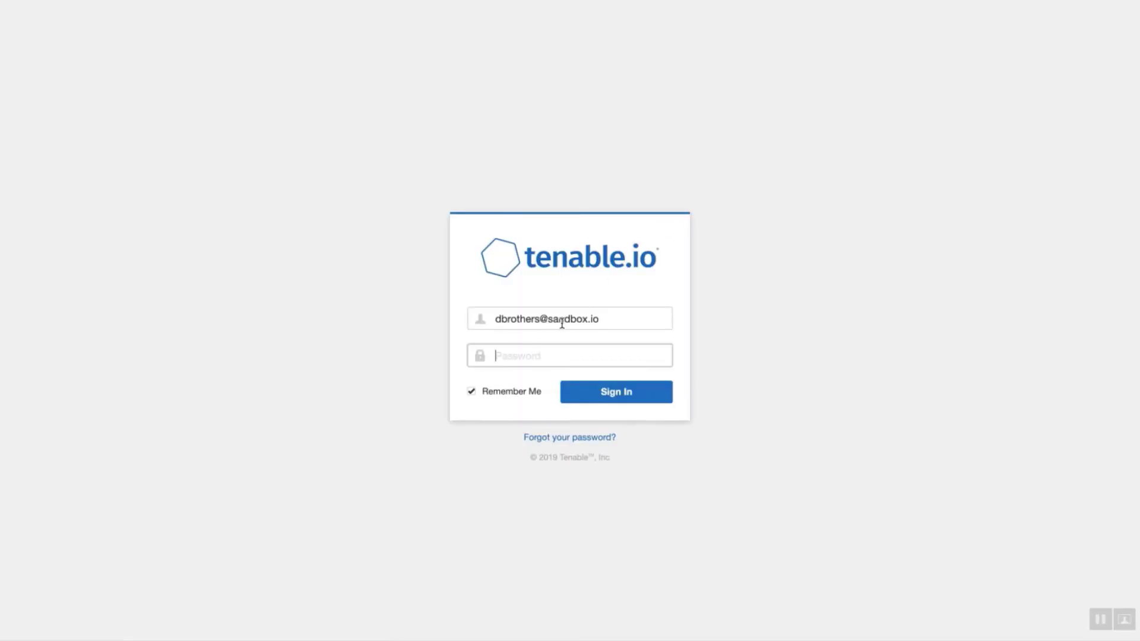
Sign in with the new user's email address and password
{"action": "double_click", "coordinate": [561, 320]}
{"action": "triple_click", "coordinate": [570, 323]}
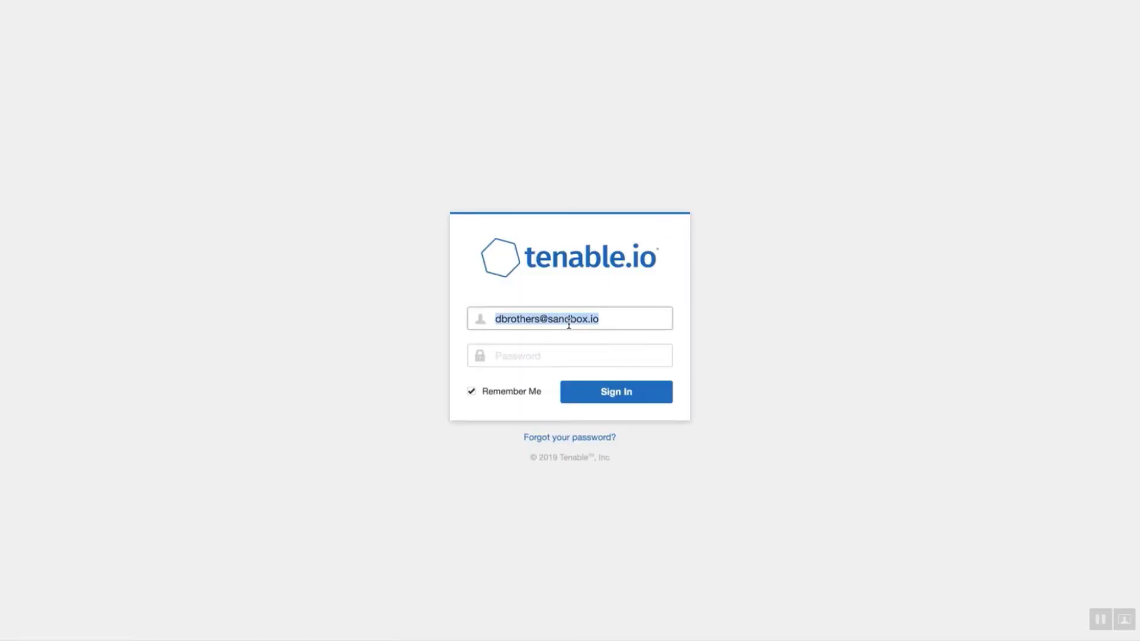
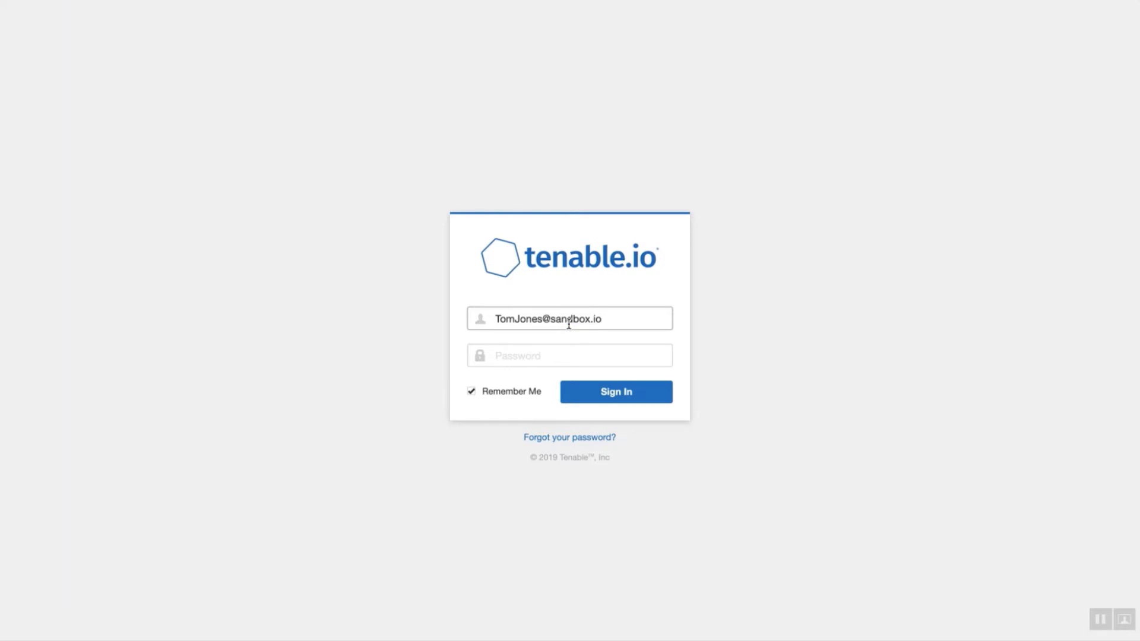
{"action": "key", "text": "Tab"}
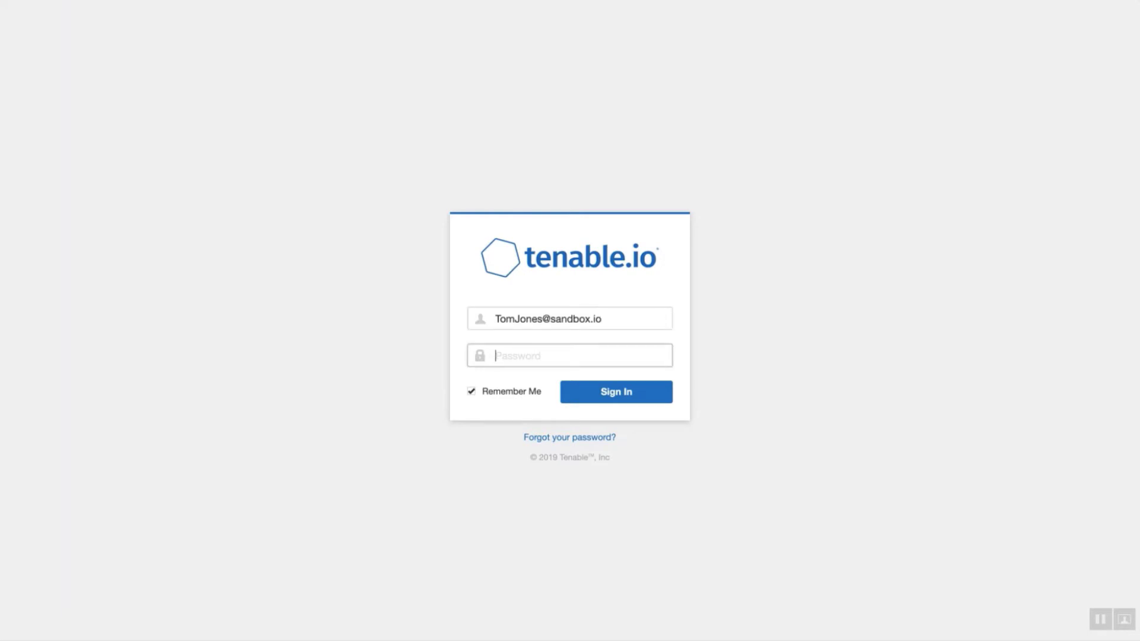
{"action": "type", "text": "••"}
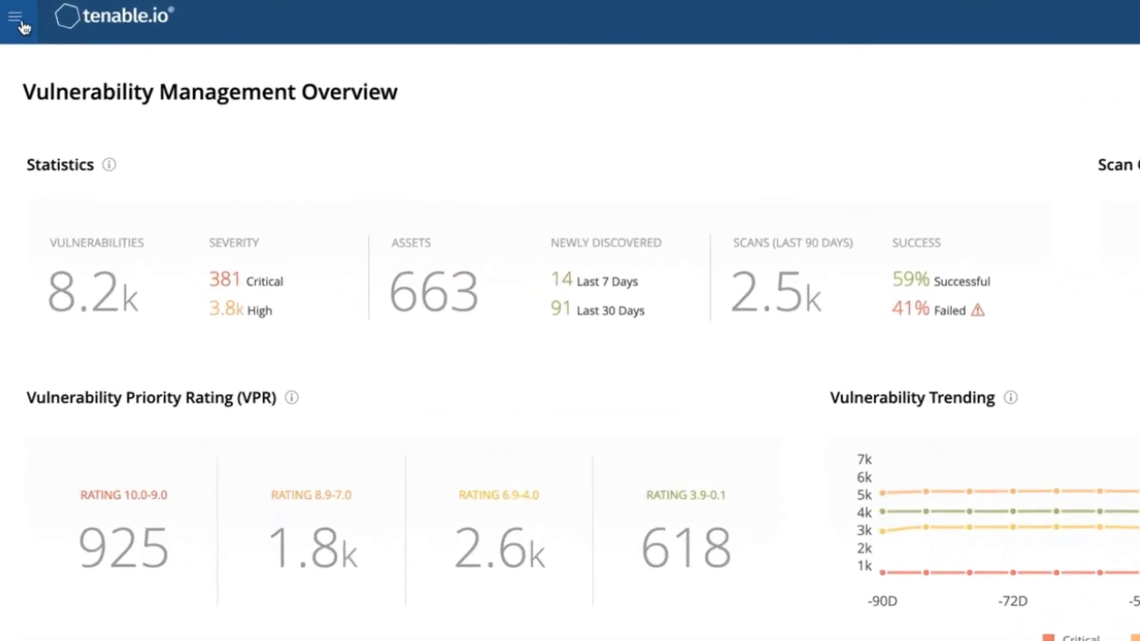
Open Settings as the Standard user to view its restricted tiles
{"action": "left_click", "coordinate": [23, 28]}
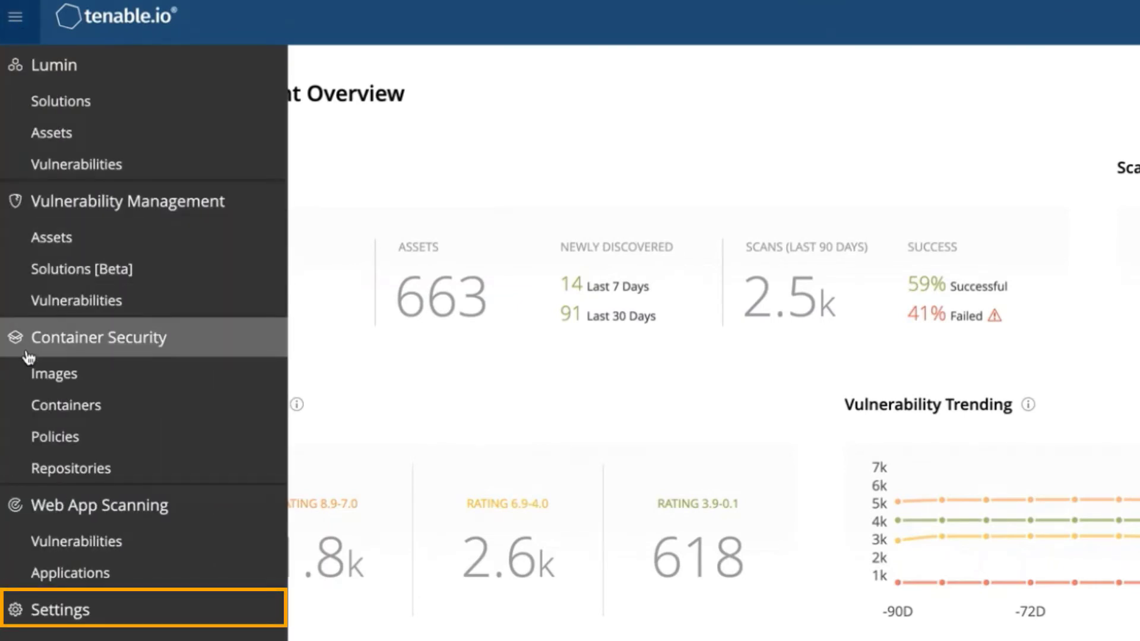
{"action": "left_click", "coordinate": [41, 610]}
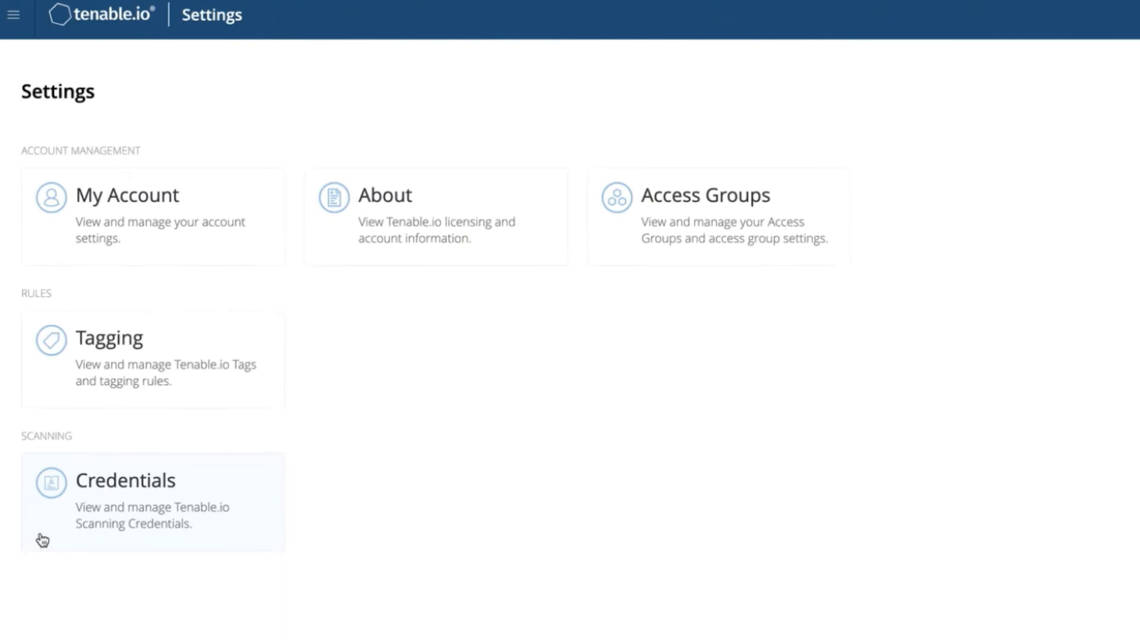